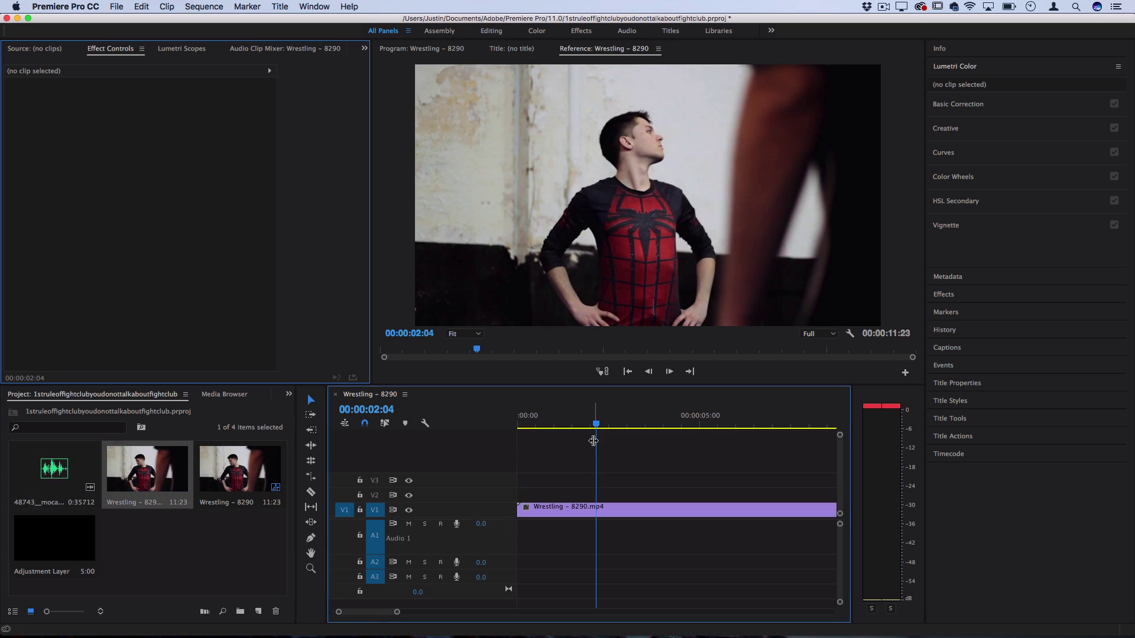
# Zoom out the timeline and scrub across the Wrestling clip on V1 to show its xpro Lumetri Color settings
pyautogui.press('-')
pyautogui.press('-')
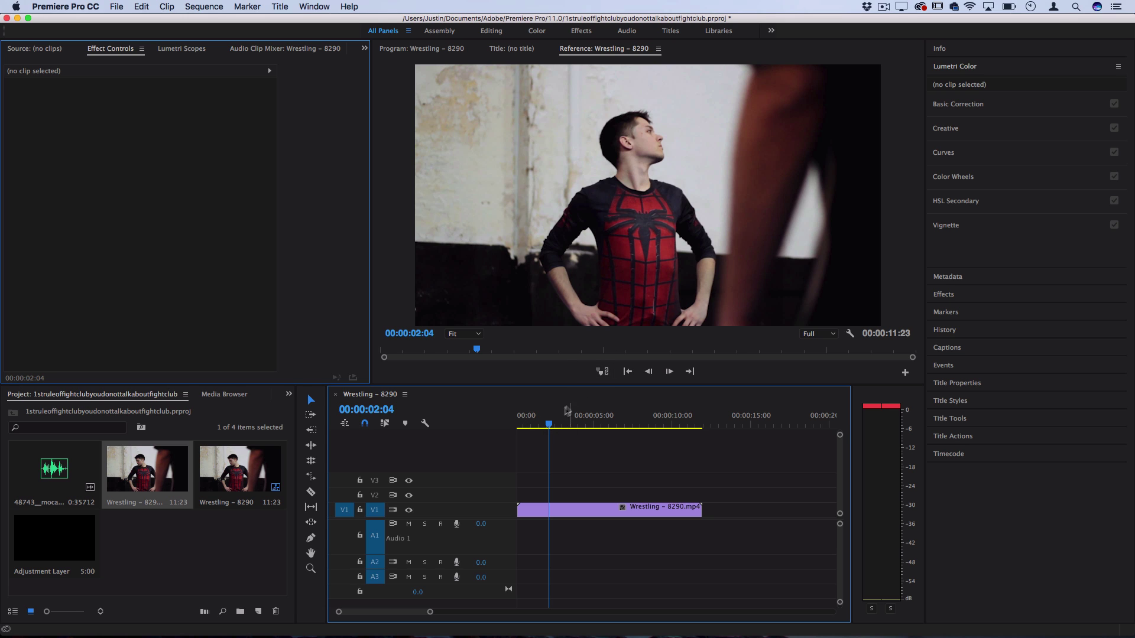
pyautogui.moveTo(533, 426); pyautogui.dragTo(580, 427)
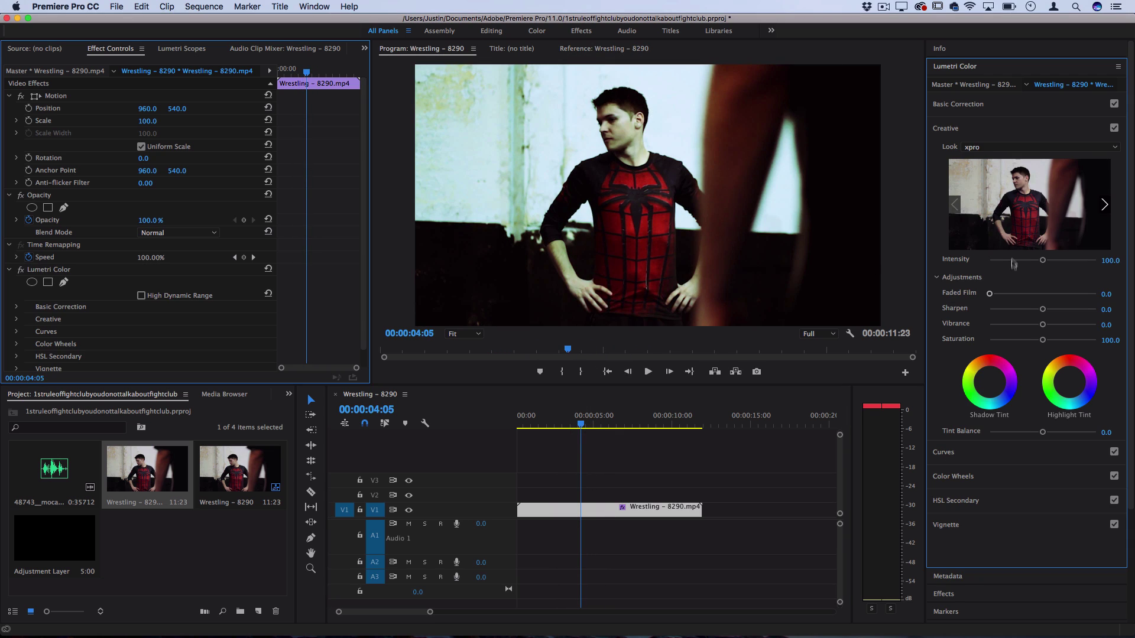
# Lower the Lumetri Creative look intensity from 100 to 70, keeping xpro as the look
pyautogui.click(1028, 260)
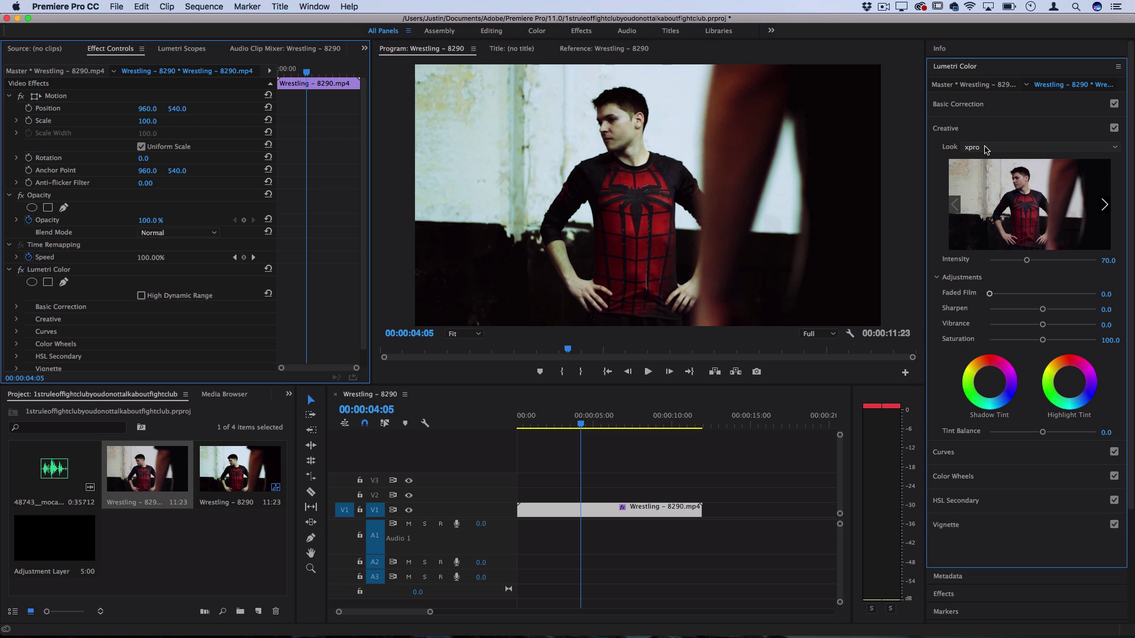
pyautogui.click(985, 149)
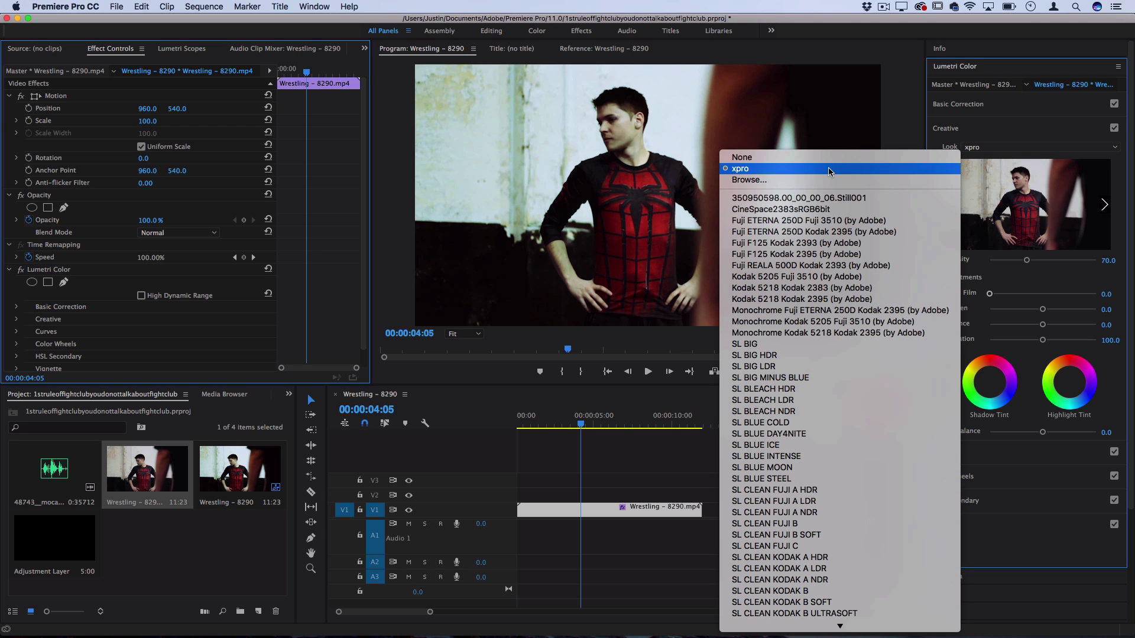
pyautogui.click(990, 149)
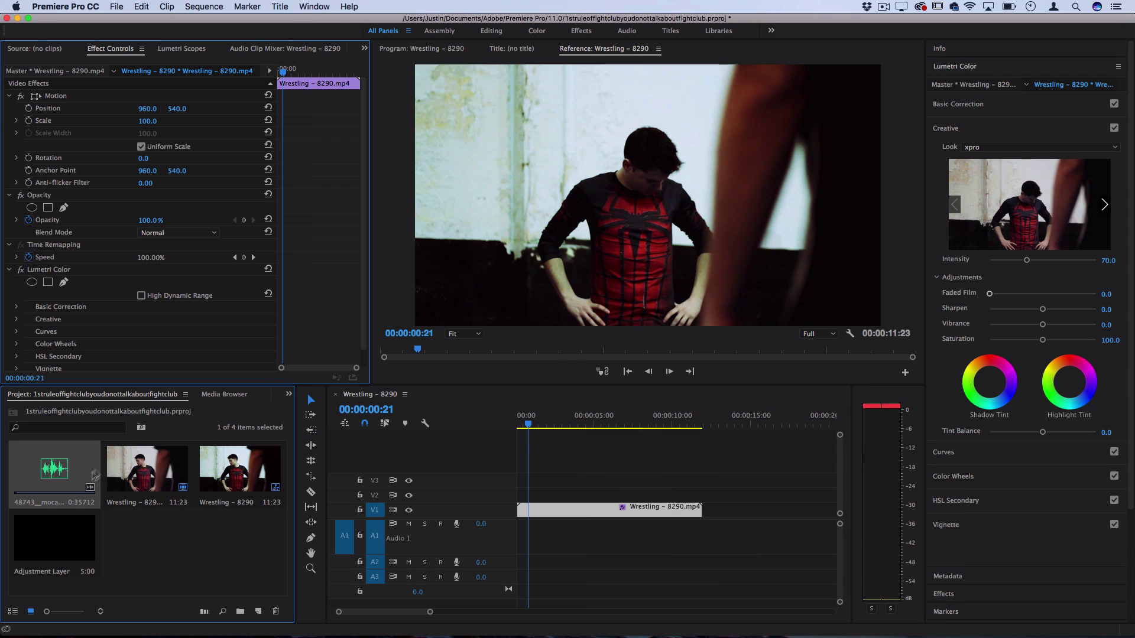
# Place 48743_moca_glitch.mp3 on audio track A1 at the playhead
pyautogui.doubleClick(36, 482)
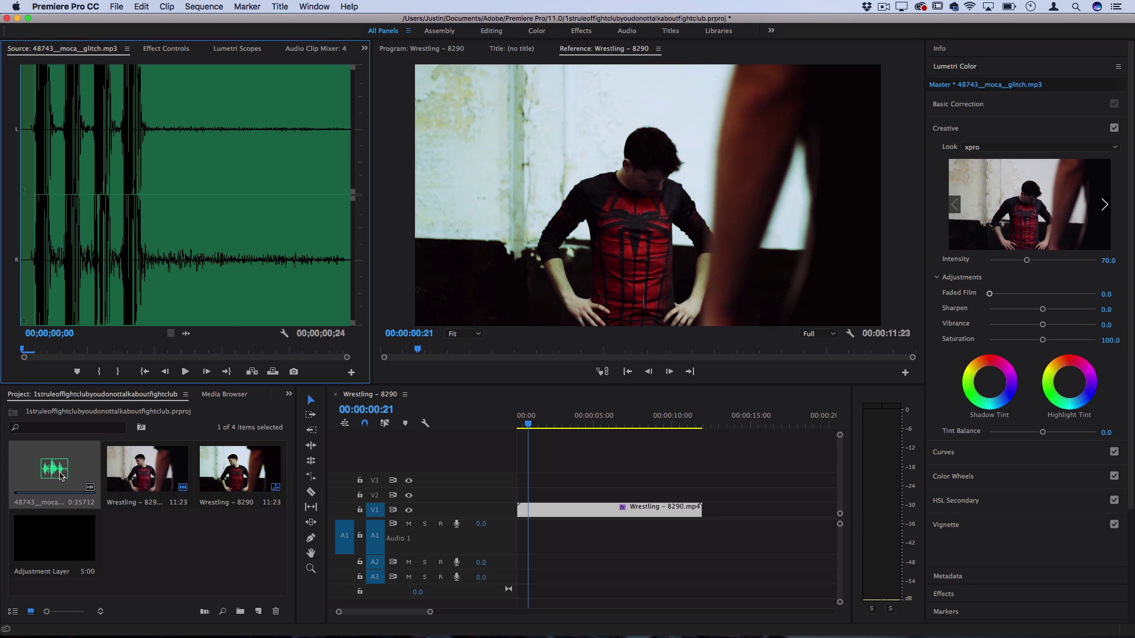
pyautogui.moveTo(54, 473); pyautogui.dragTo(535, 535)
pyautogui.press('=')
pyautogui.press('=')
pyautogui.press('=')
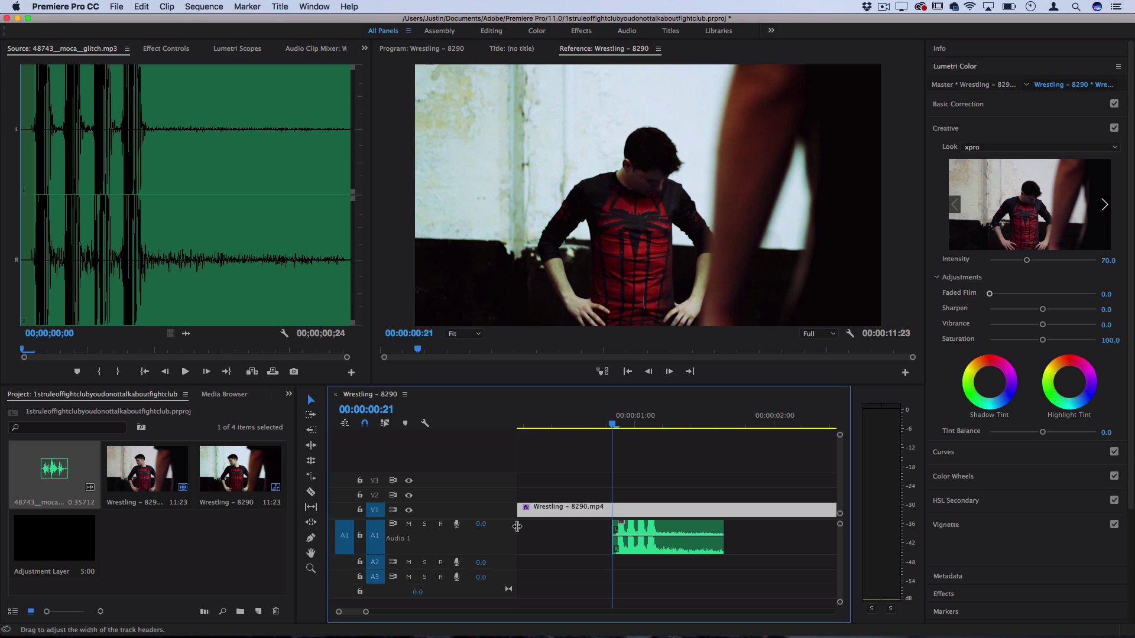
pyautogui.press('=')
pyautogui.press('=')
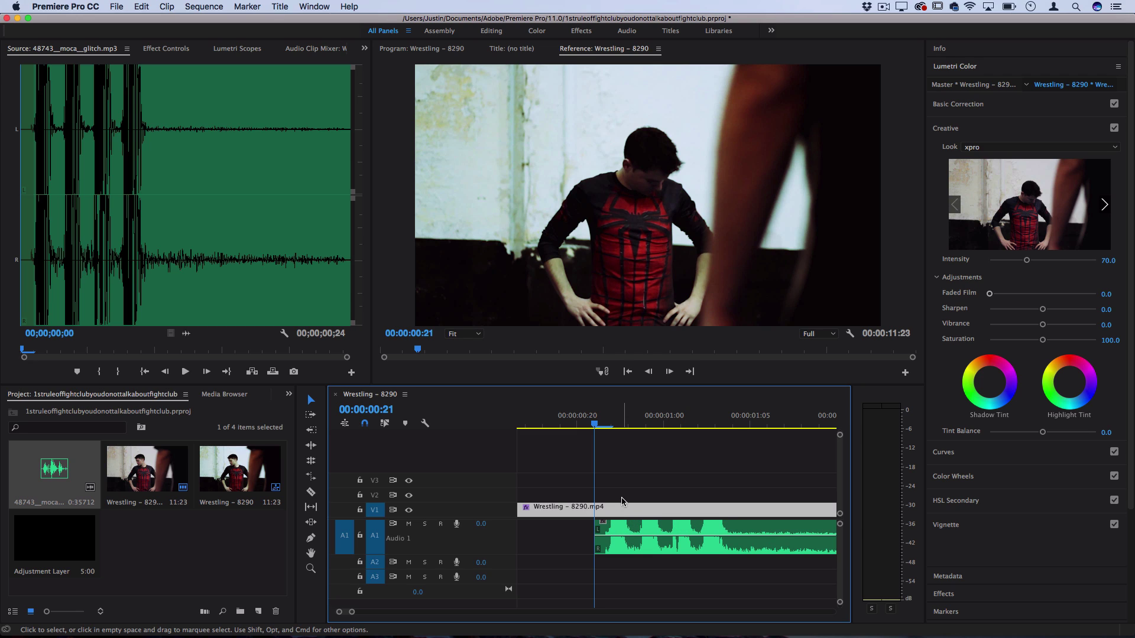
pyautogui.press('-')
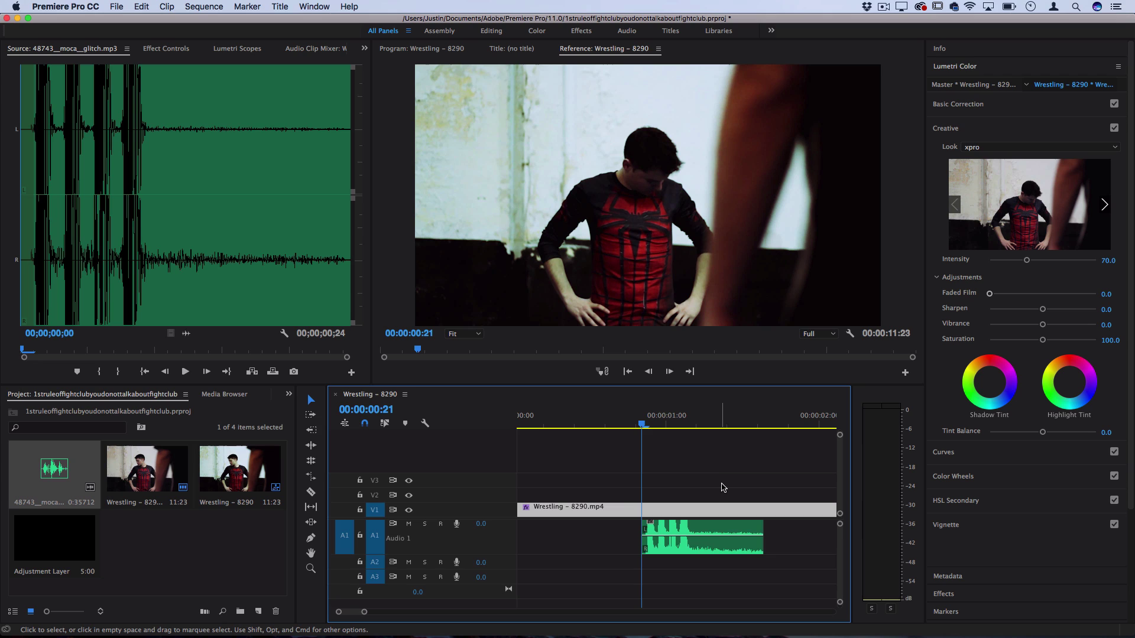
pyautogui.press('-')
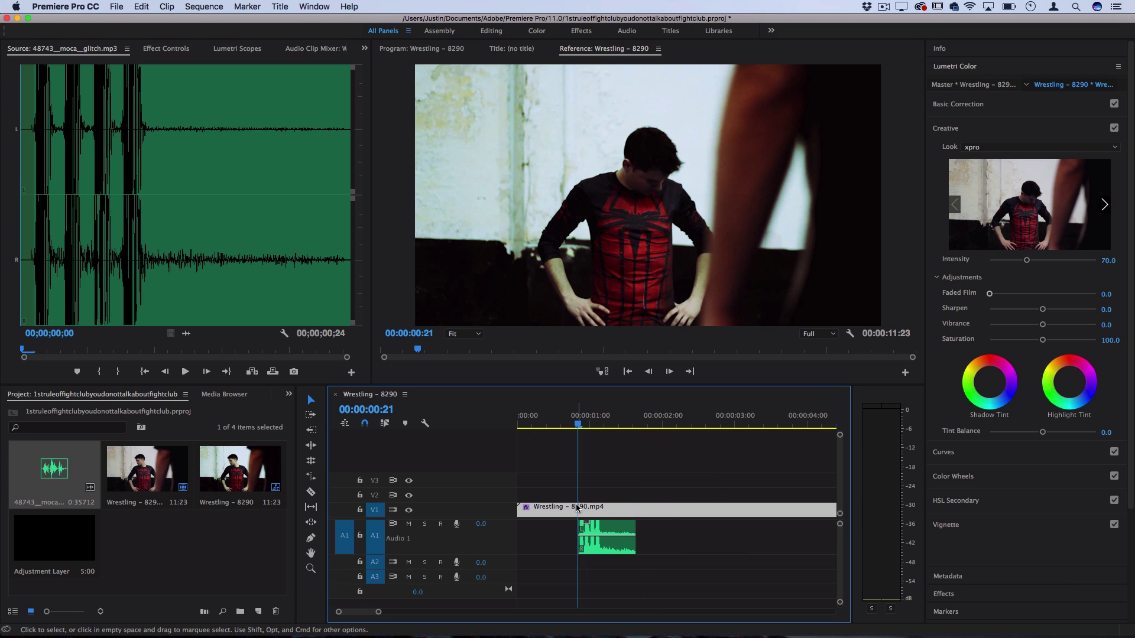
pyautogui.press('=')
pyautogui.press('-')
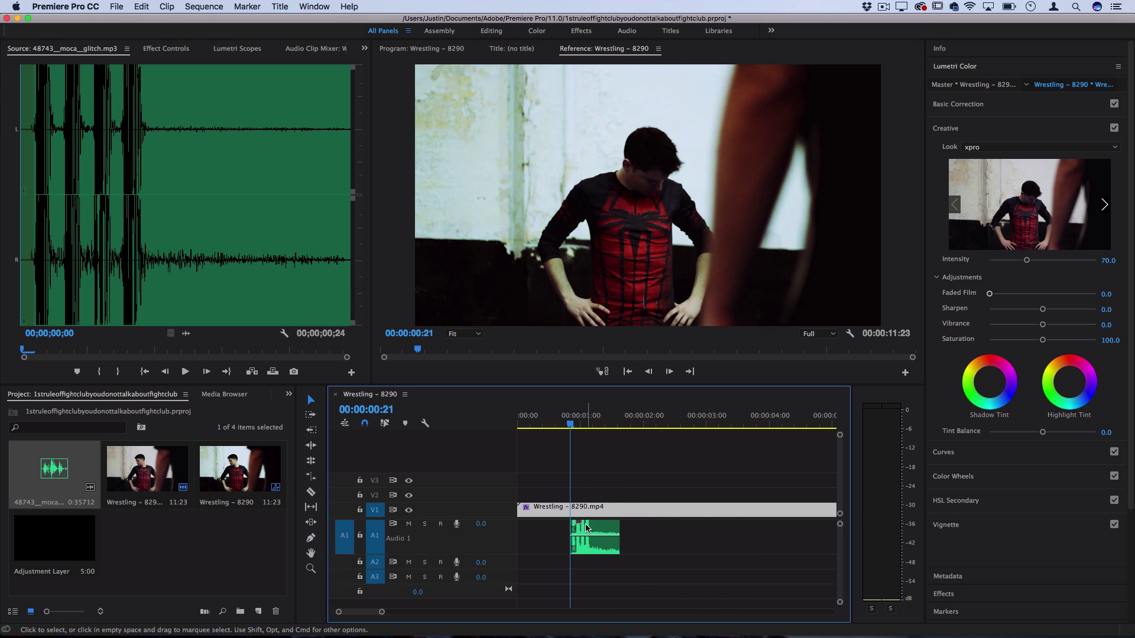
# Snap the glitch sound back to start at the playhead and play it back
pyautogui.moveTo(588, 535); pyautogui.dragTo(704, 535)
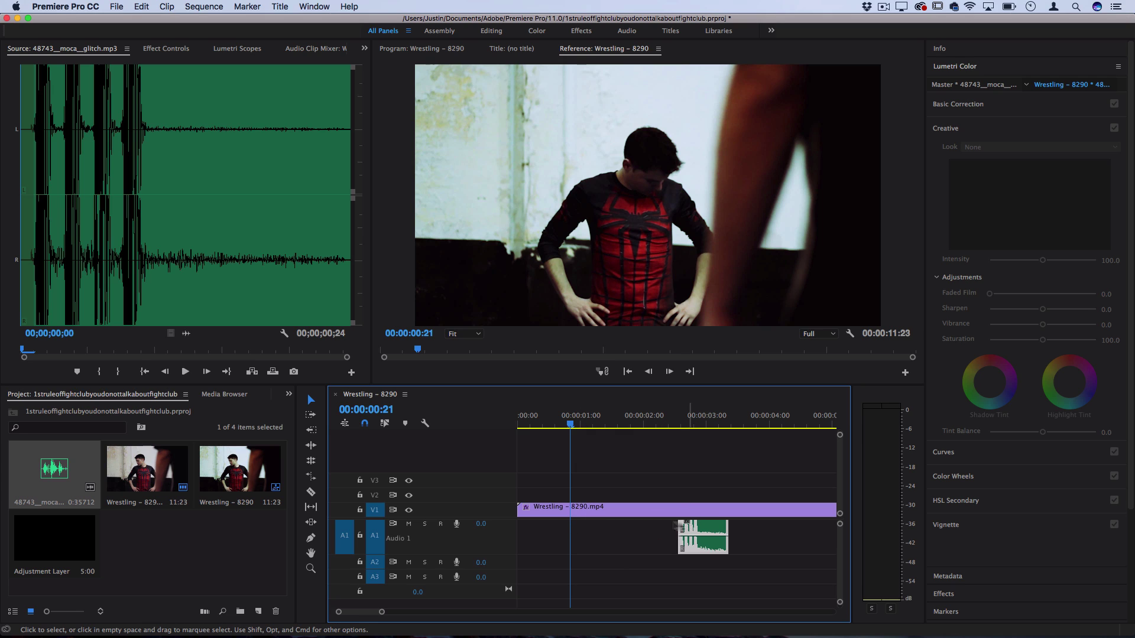
pyautogui.moveTo(678, 526); pyautogui.dragTo(580, 528)
pyautogui.press('=')
pyautogui.press('=')
pyautogui.press('=')
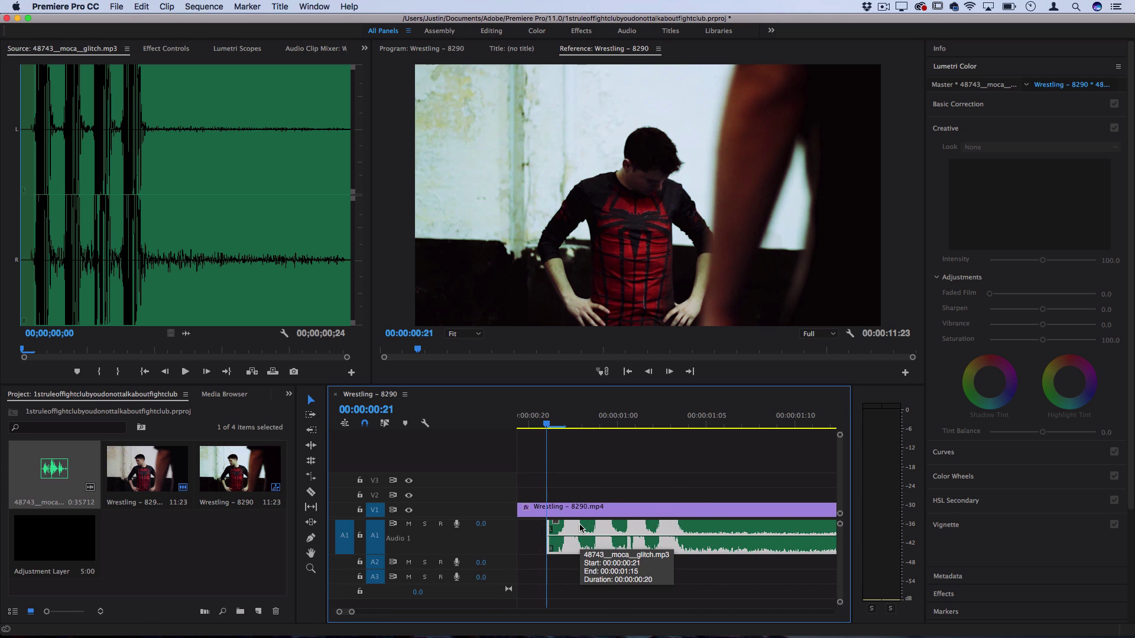
pyautogui.press('space')
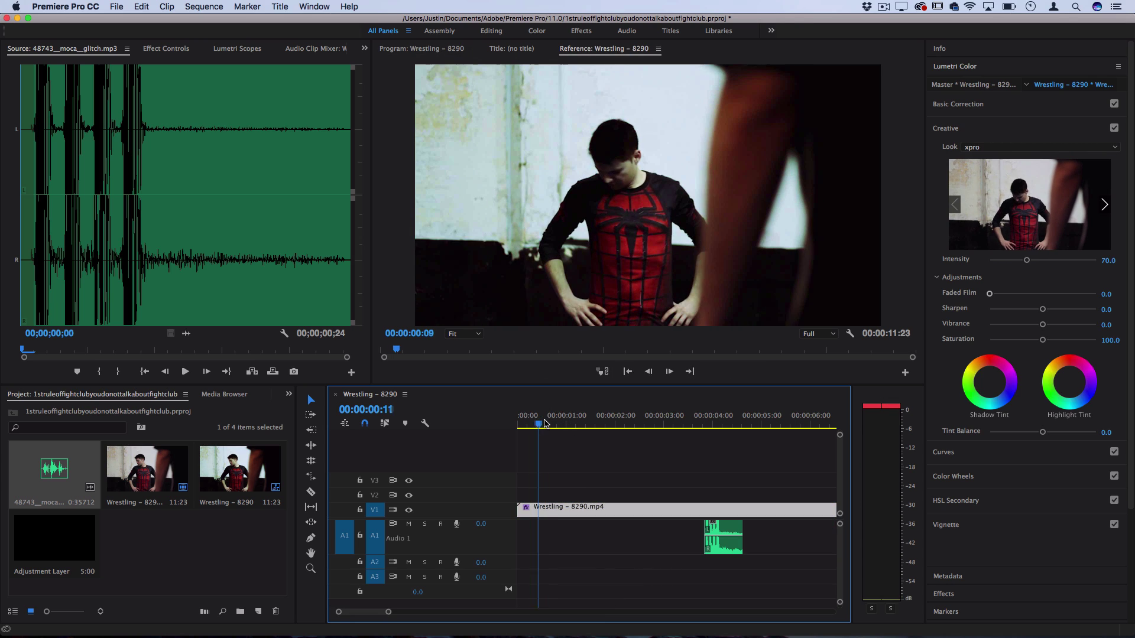
# Razor-cut the Wrestling clip at 00:00:00:19
pyautogui.moveTo(545, 423); pyautogui.dragTo(556, 424)
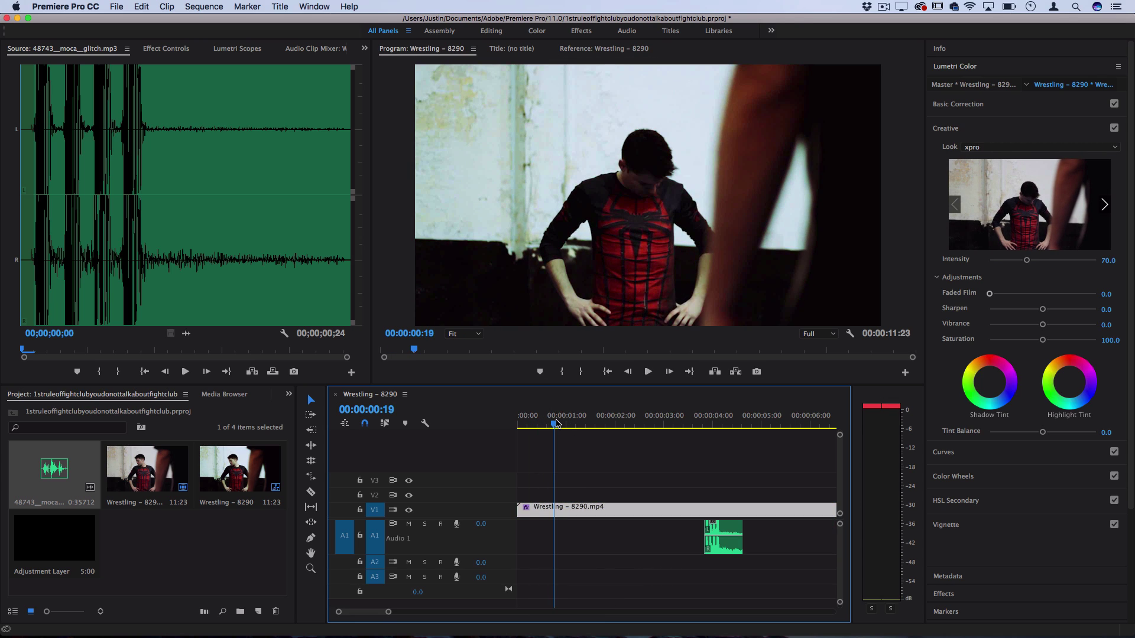
pyautogui.press('c')
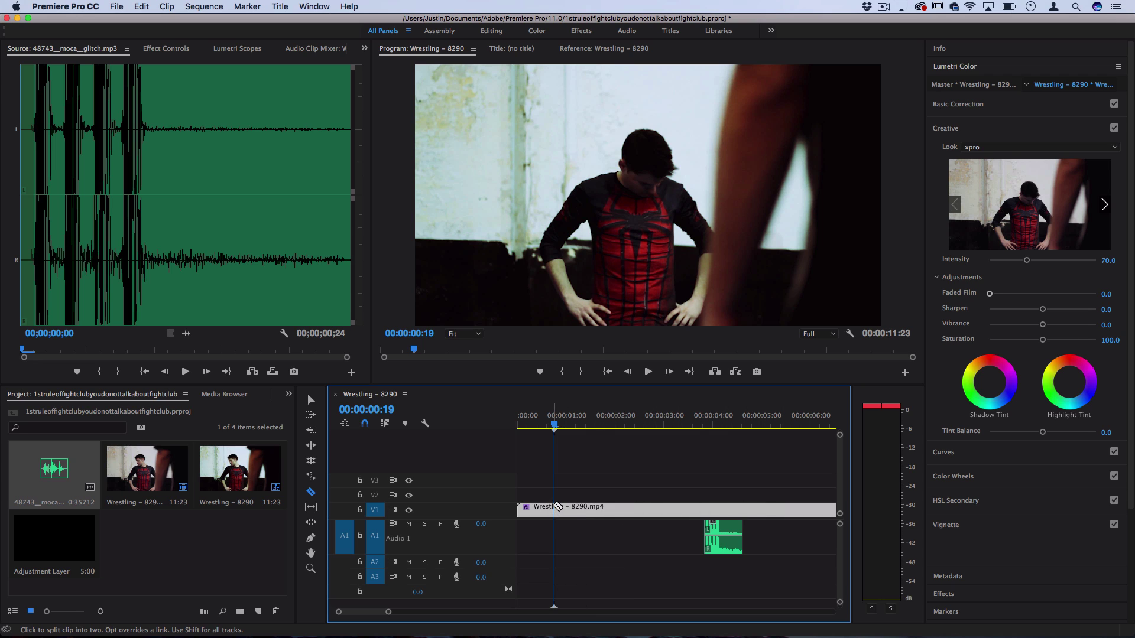
pyautogui.click(556, 507)
pyautogui.press('=')
pyautogui.press('=')
pyautogui.press('=')
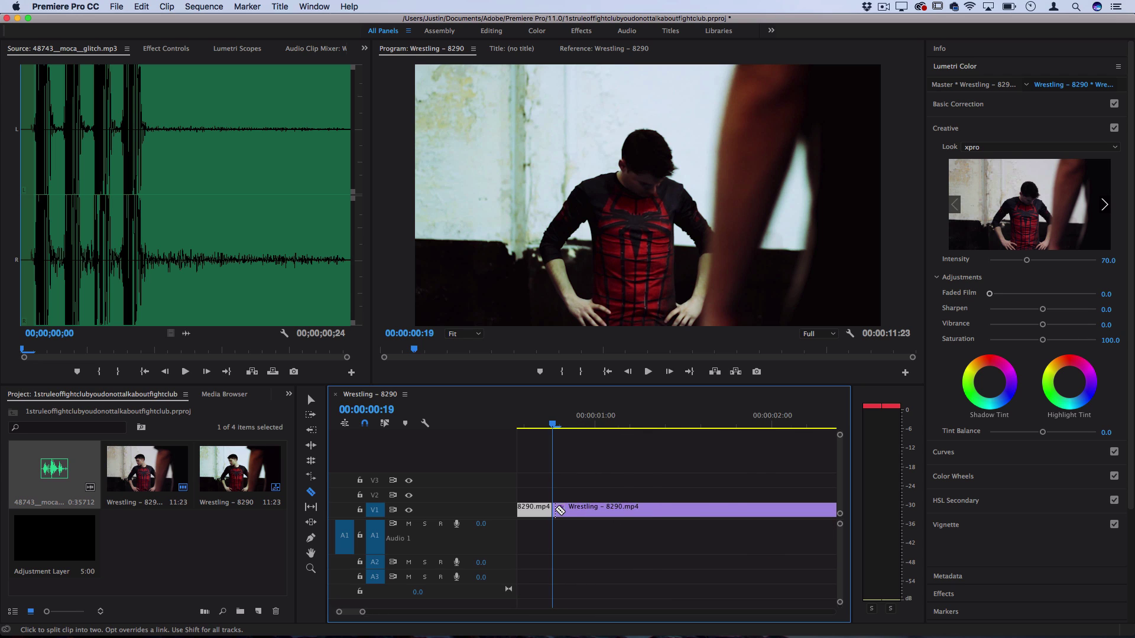
pyautogui.press('-')
pyautogui.press('-')
pyautogui.press('-')
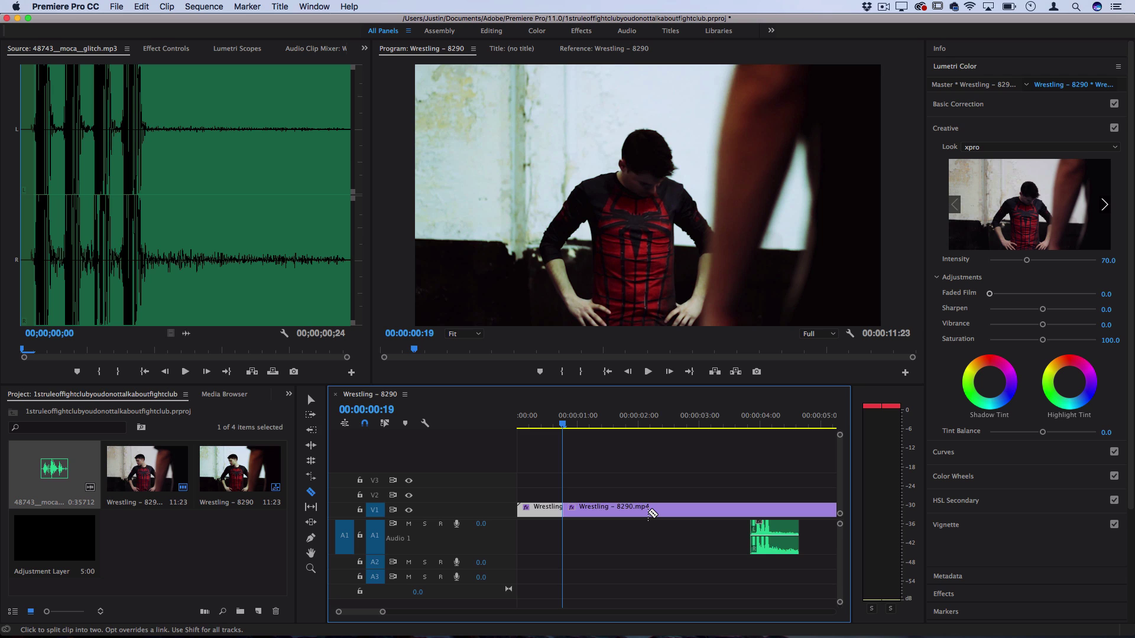
# Split the clip near the two-second mark and delete the piece between the cuts, leaving a gap
pyautogui.press('super+k')
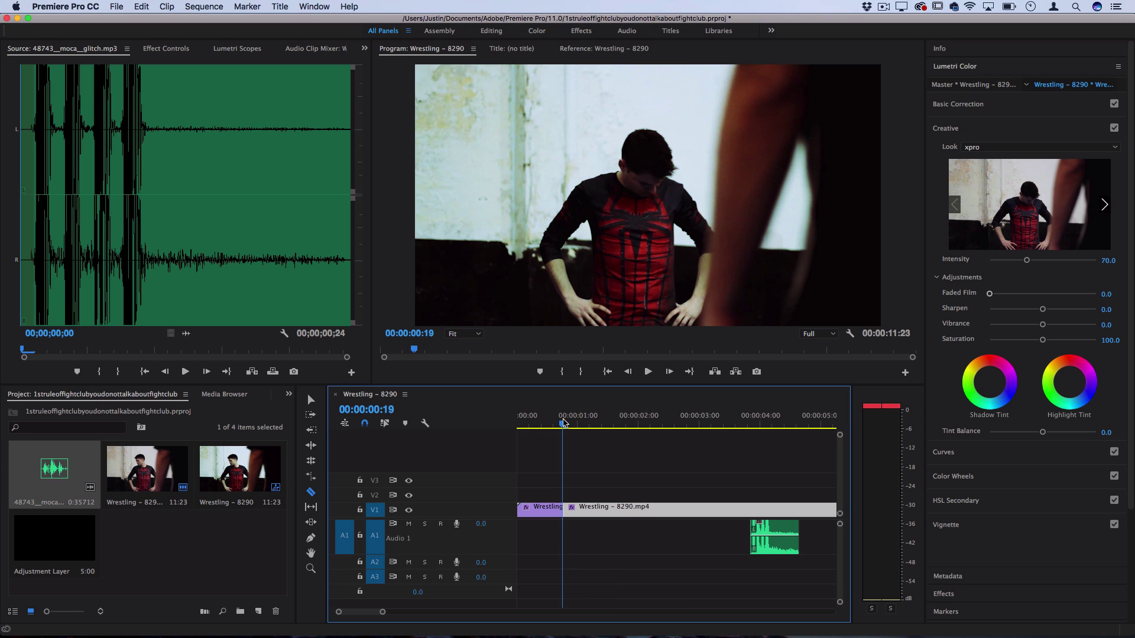
pyautogui.moveTo(571, 421); pyautogui.dragTo(631, 421)
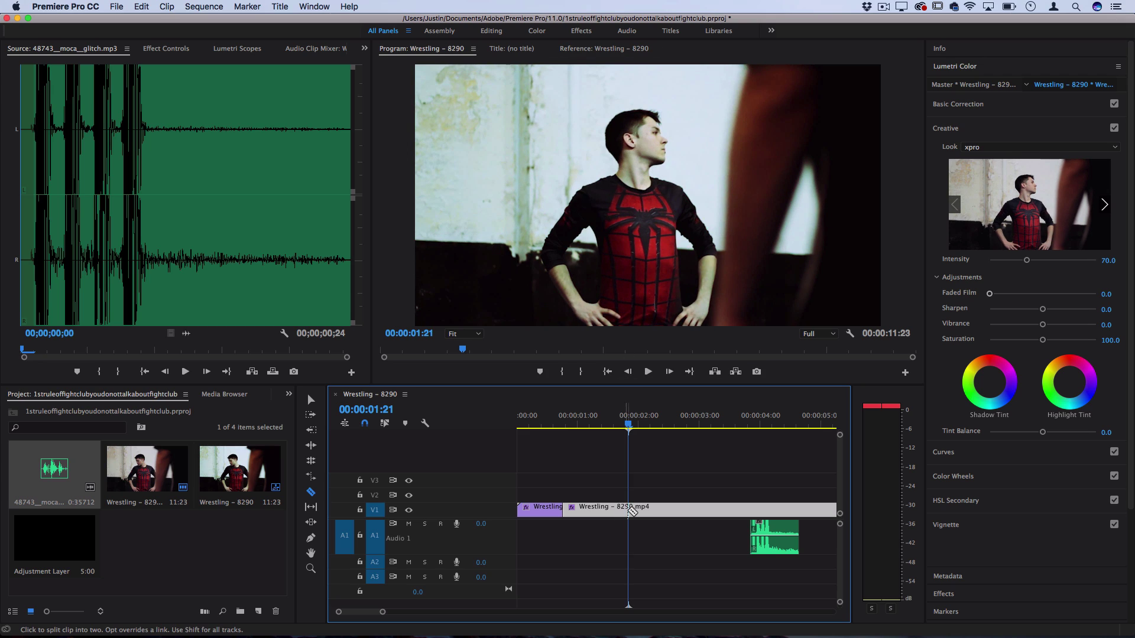
pyautogui.press('q')
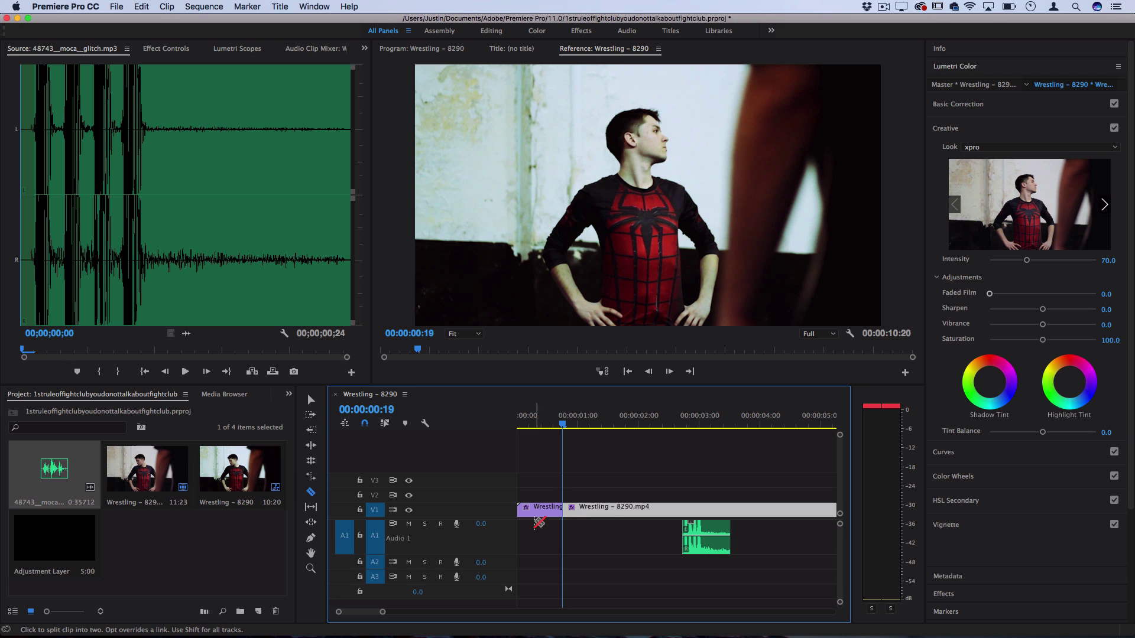
pyautogui.press('super+z')
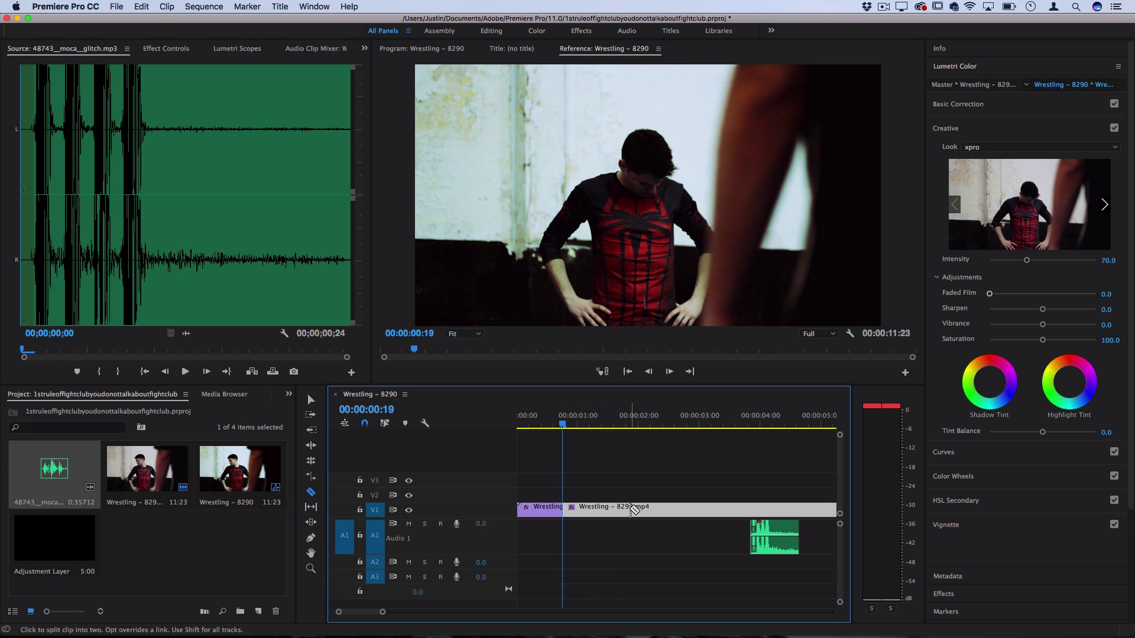
pyautogui.click(632, 509)
pyautogui.press('BackSpace')
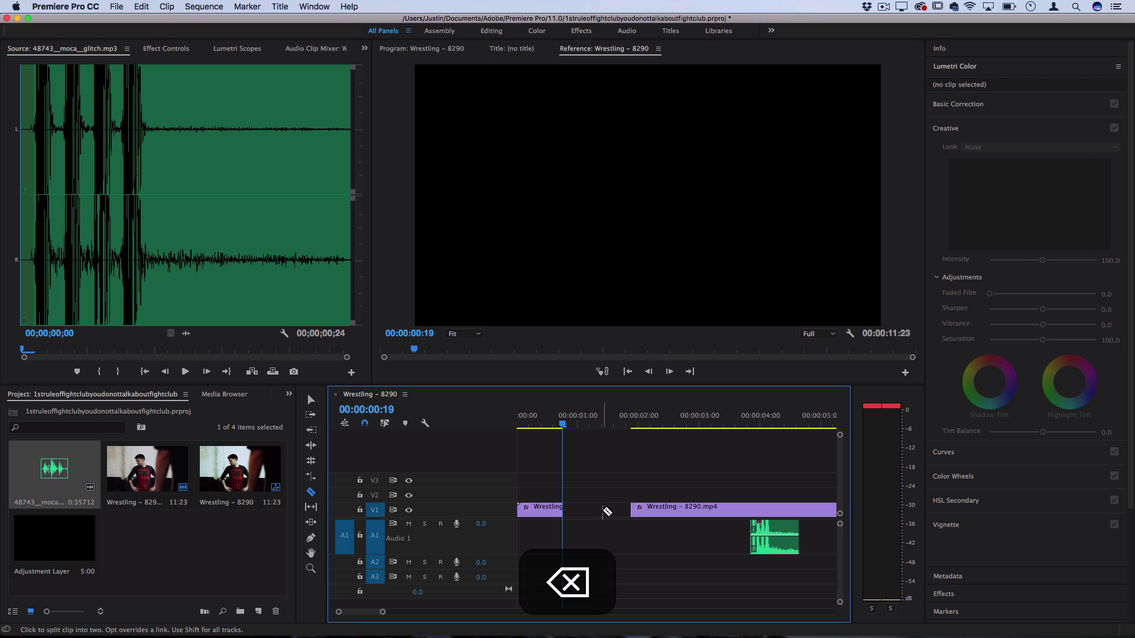
# Slide the later Wrestling clip left to close the gap
pyautogui.press('v')
pyautogui.click(671, 513)
pyautogui.moveTo(672, 513); pyautogui.dragTo(604, 510)
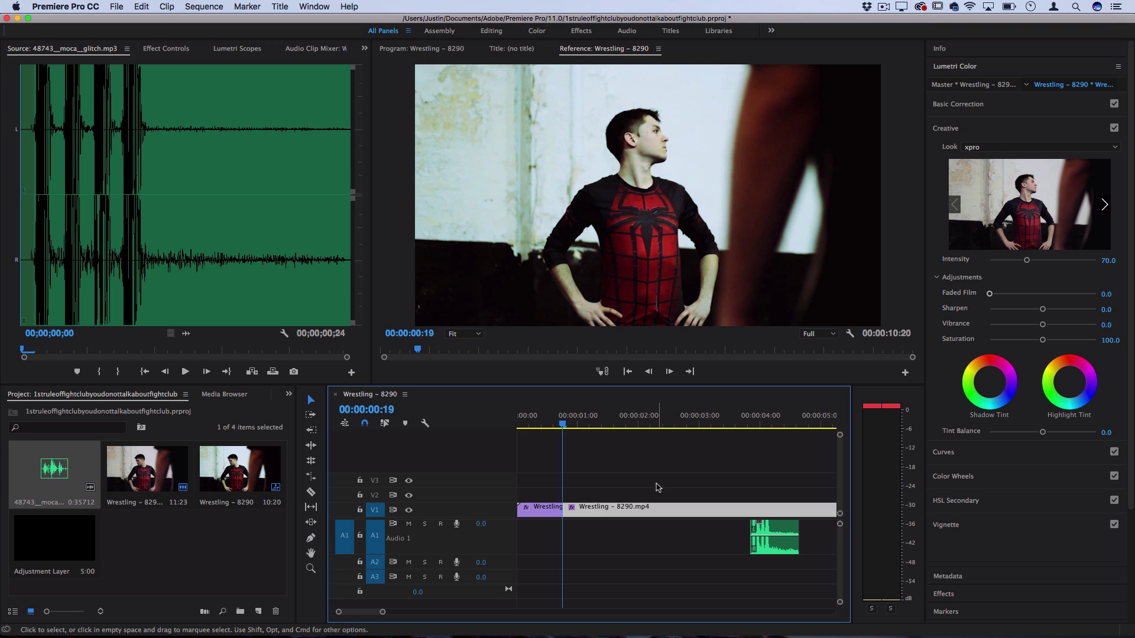
# Cut at 00:00:00:21 and ripple-trim the following frames out, leaving a two-frame slice
pyautogui.press('Right')
pyautogui.press('Right')
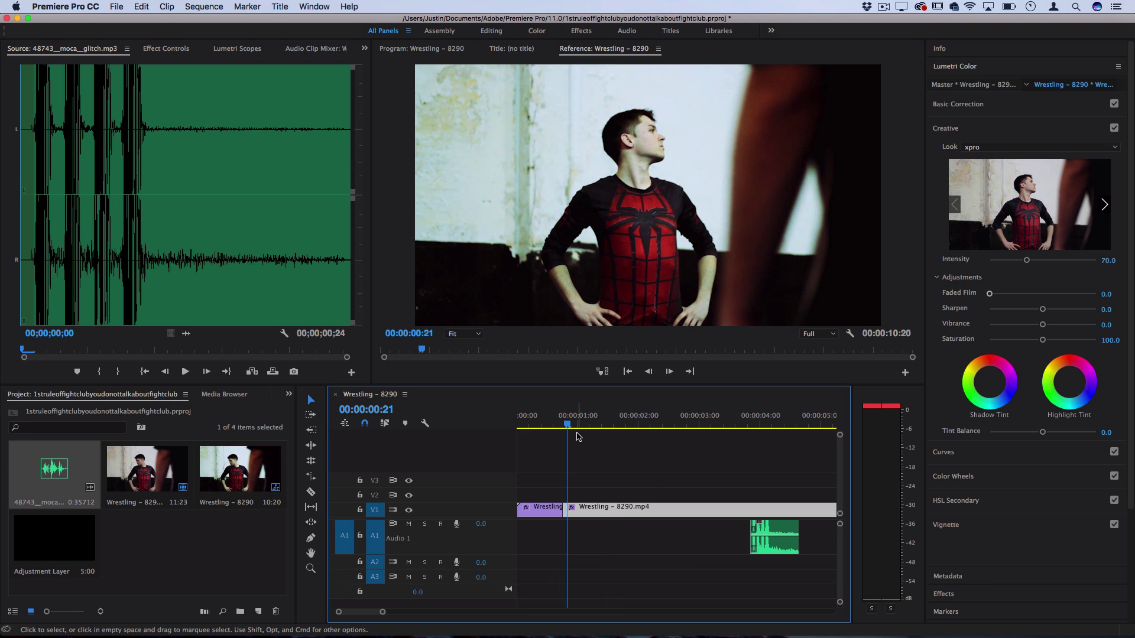
pyautogui.hotkey('shift', '4')
pyautogui.press('super+k')
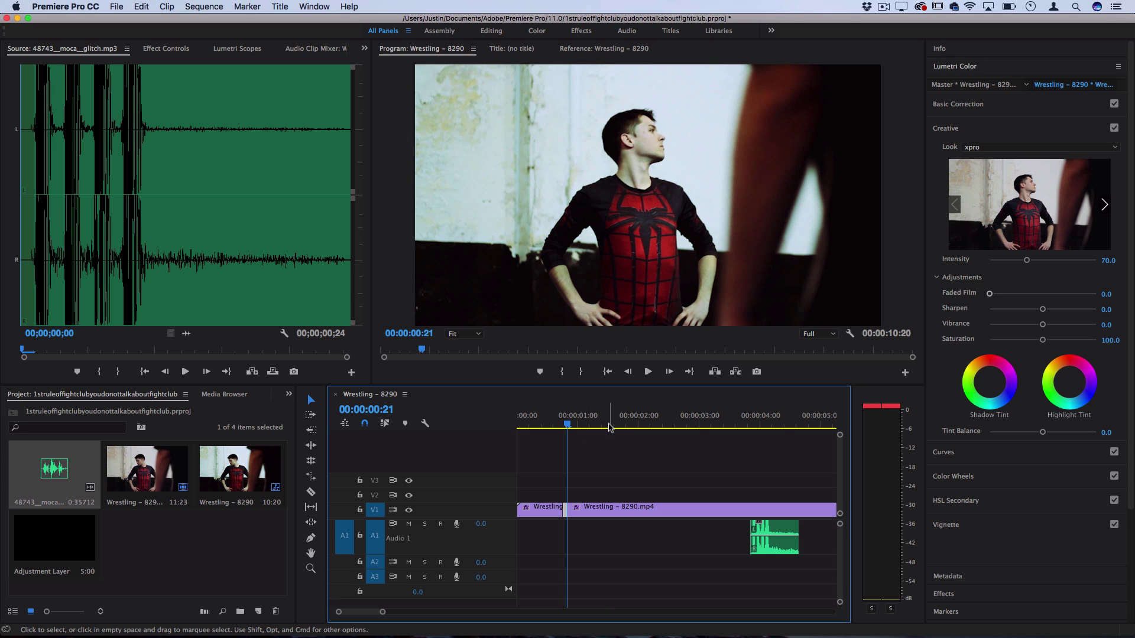
pyautogui.click(646, 421)
pyautogui.moveTo(646, 421); pyautogui.dragTo(643, 421)
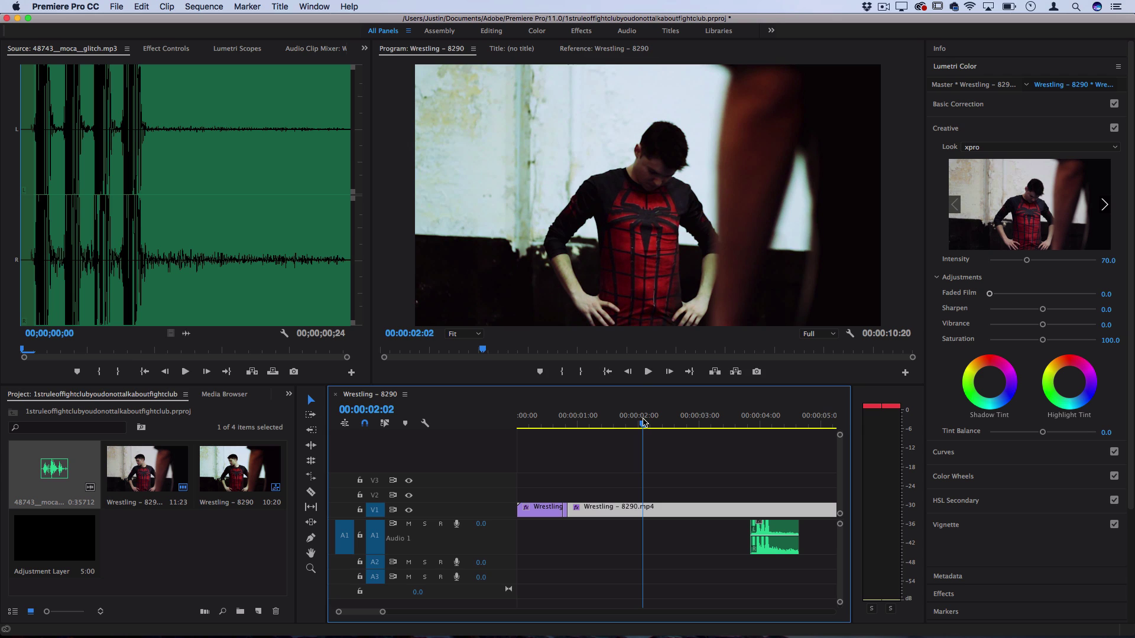
pyautogui.press('q')
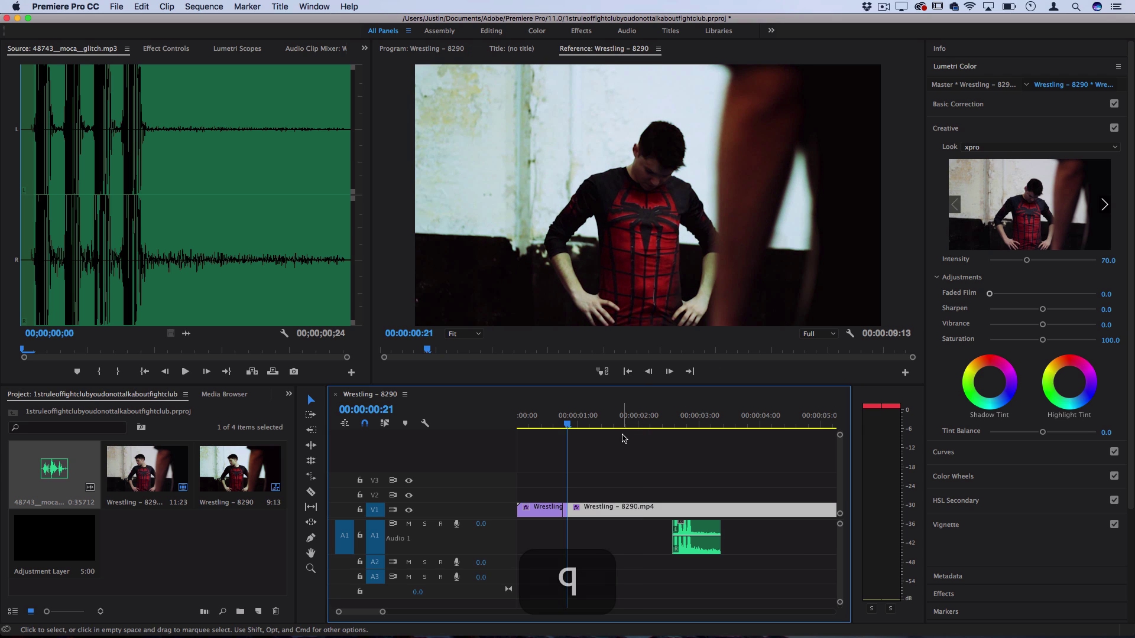
# Add two more two-frame slices with cuts at 00:00:00:23 and 00:00:01:00 and ripple trims
pyautogui.press('Right')
pyautogui.press('super+k')
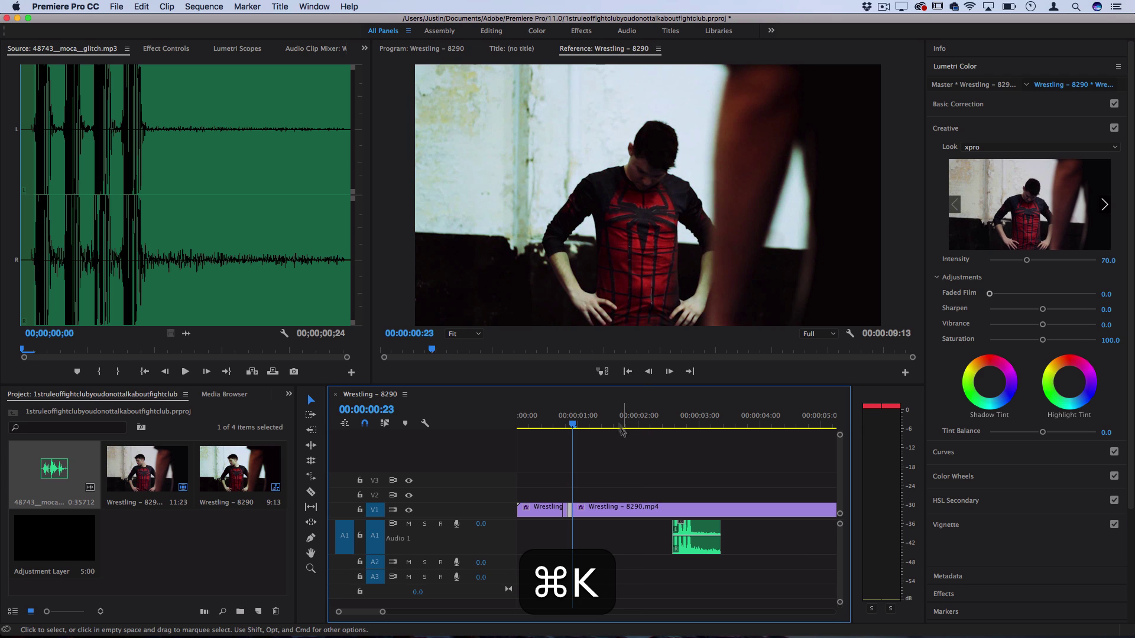
pyautogui.press('q')
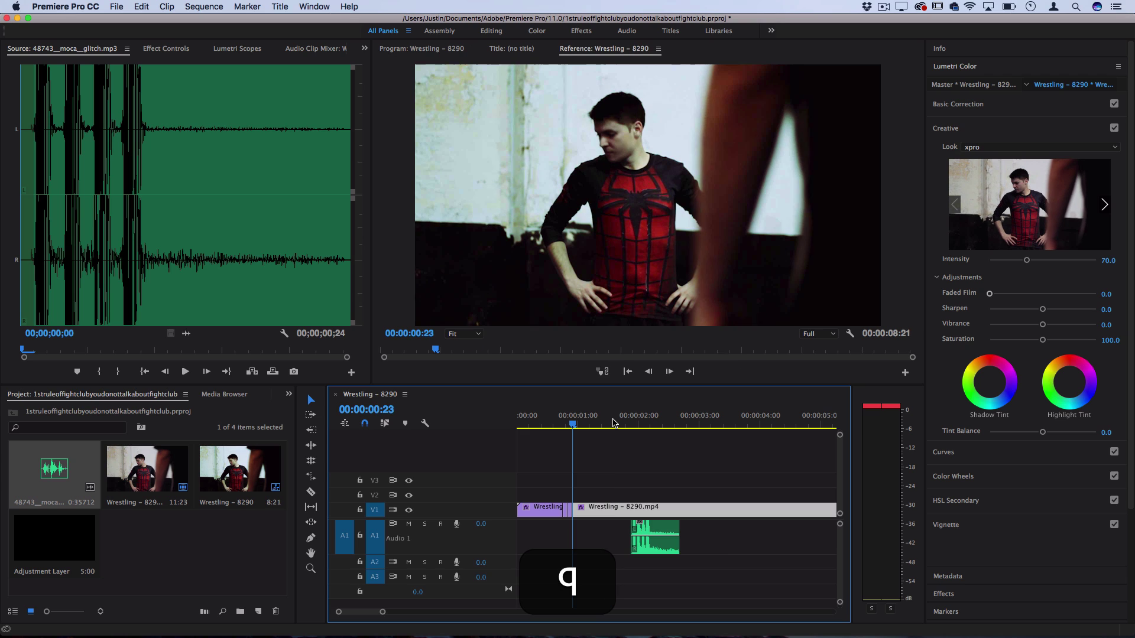
pyautogui.press('Right')
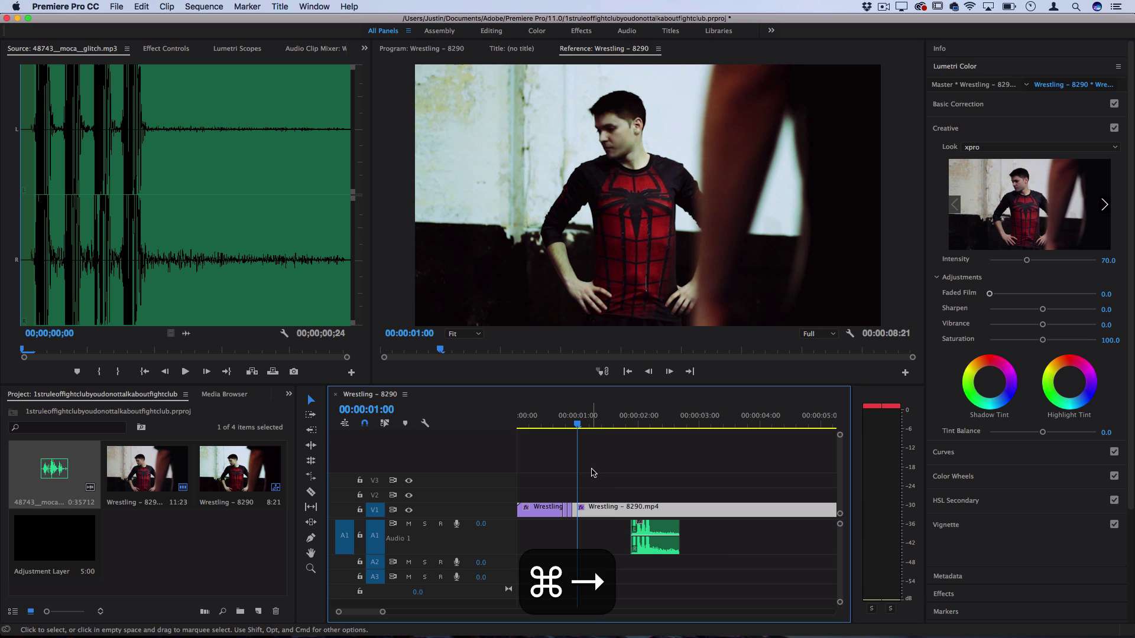
pyautogui.press('super+k')
pyautogui.moveTo(577, 423); pyautogui.dragTo(680, 423)
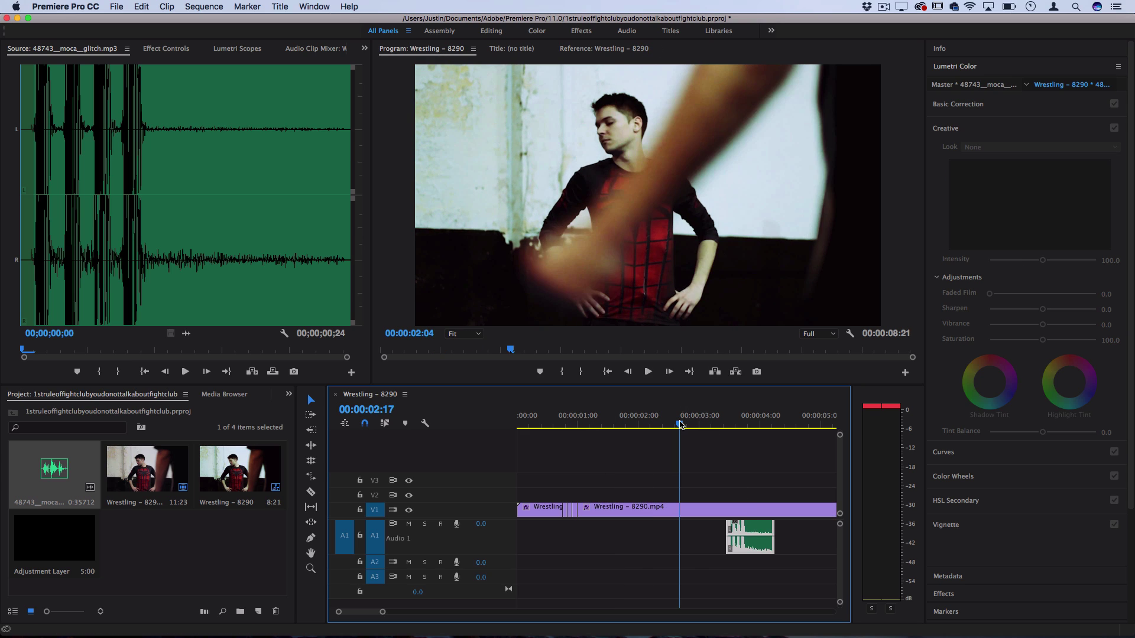
pyautogui.press('q')
pyautogui.press('=')
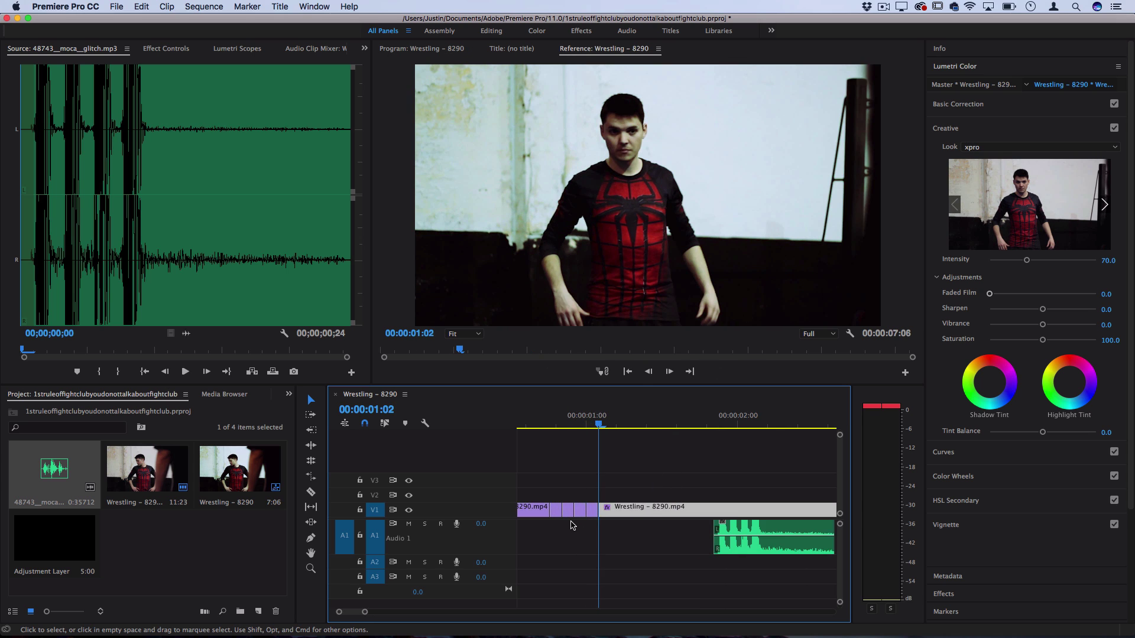
pyautogui.press('Up')
pyautogui.press('Up')
pyautogui.press('Up')
pyautogui.press('Up')
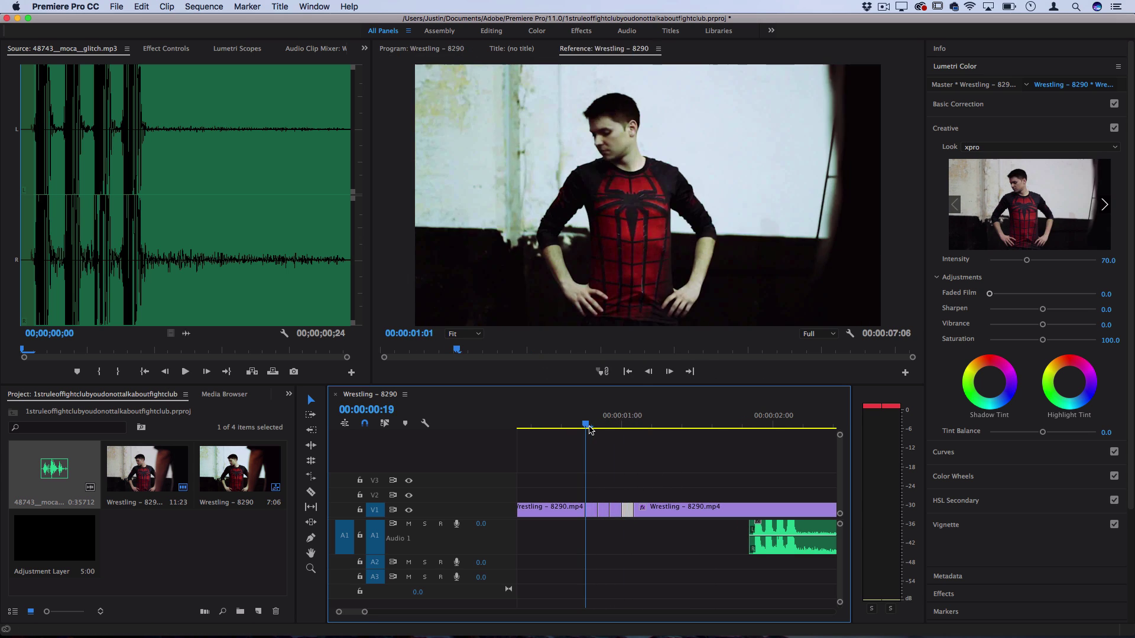
# Drag the glitch clip on A1 left to snap its start to 00:00:00:19 under the slices
pyautogui.moveTo(798, 530); pyautogui.dragTo(635, 535)
pyautogui.press('-')
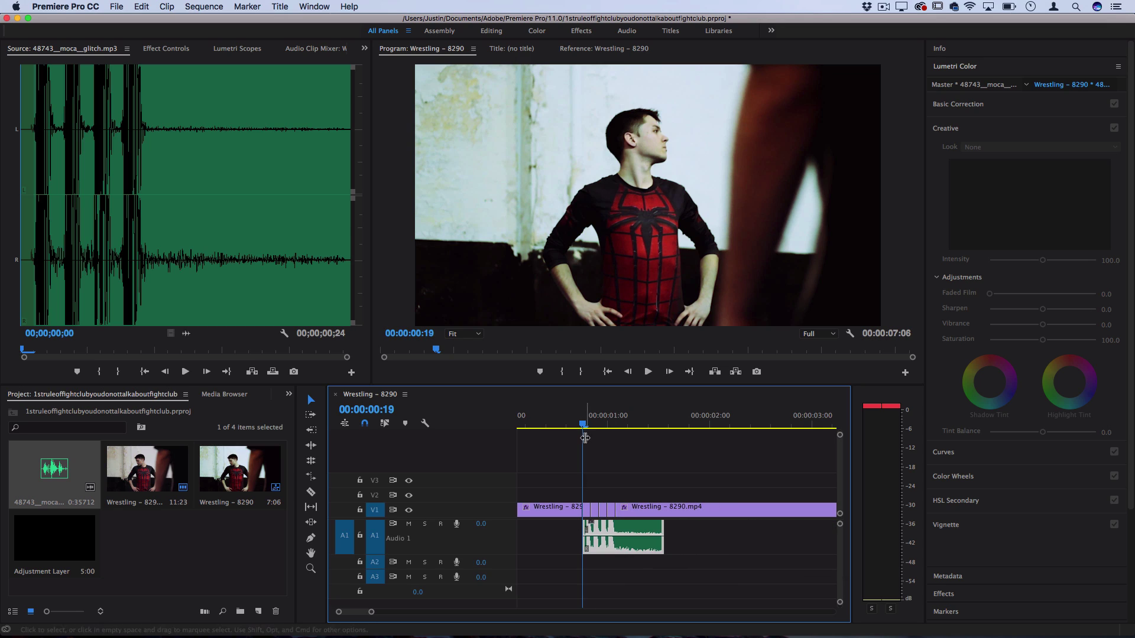